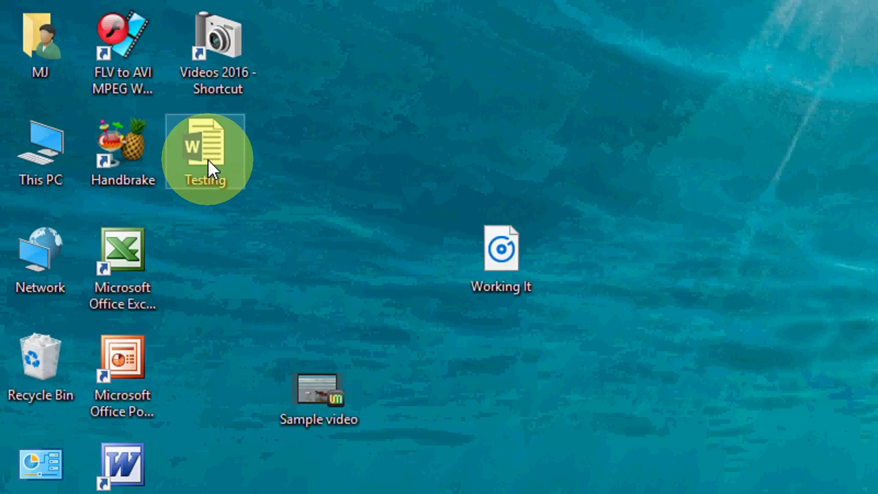
View the file properties of the Testing document on the desktop, including its size, and close them without changes.
{"action": "right_click", "coordinate": [105, 83]}
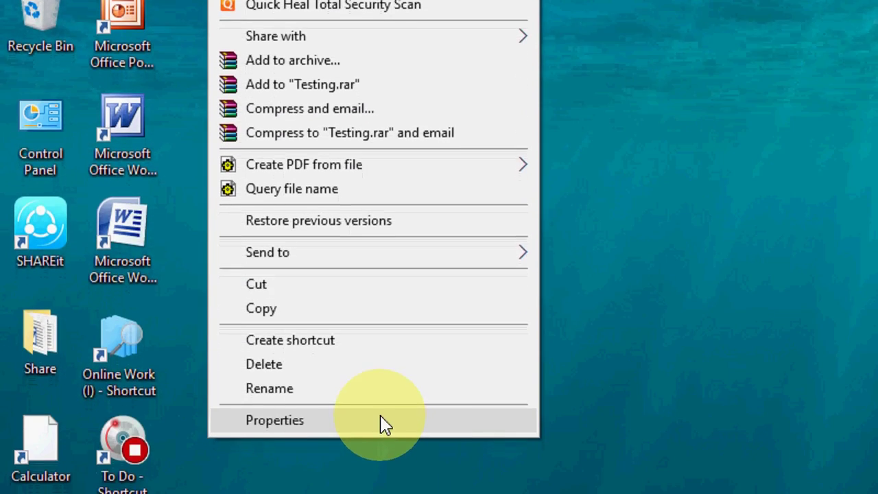
{"action": "left_click", "coordinate": [384, 424]}
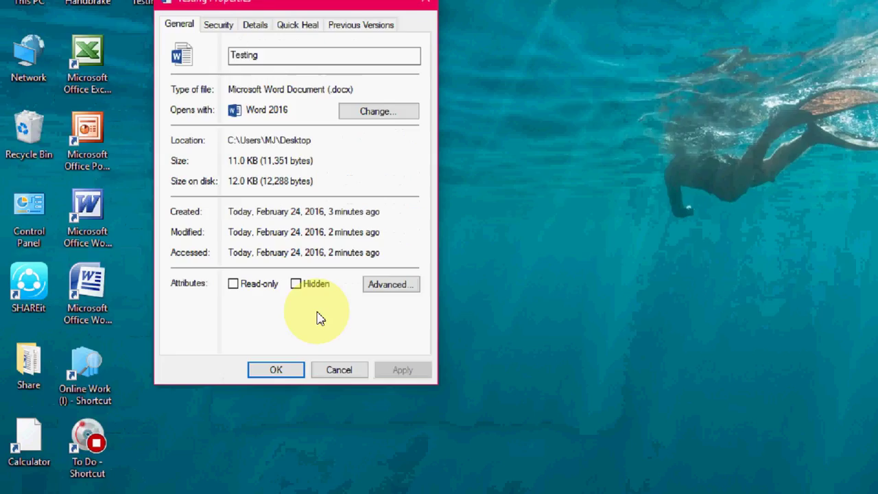
{"action": "left_click", "coordinate": [339, 370]}
Switch to the Testing document in Word and embed the desktop audio file Working It.wav as an object created from file.
{"action": "left_click", "coordinate": [175, 484]}
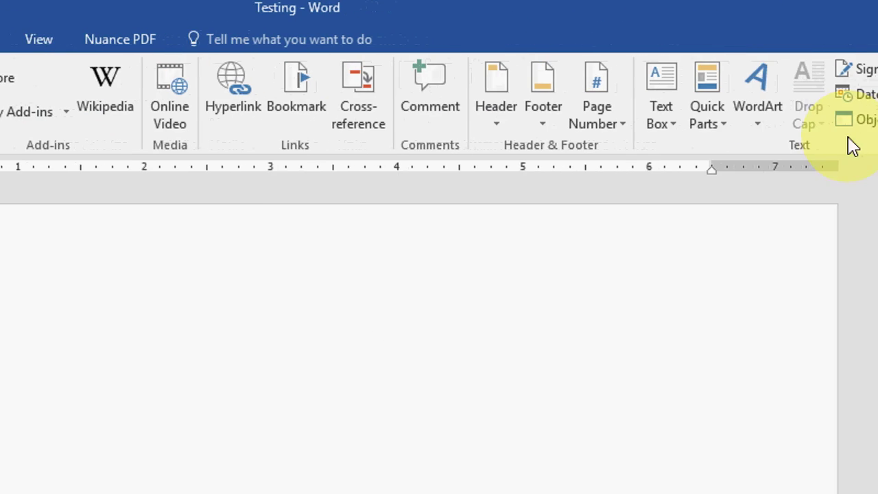
{"action": "left_click", "coordinate": [863, 122]}
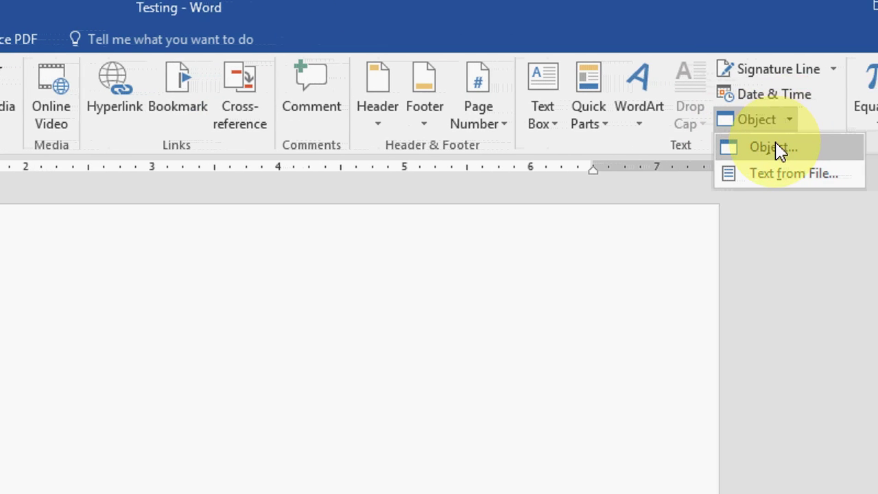
{"action": "left_click", "coordinate": [854, 147]}
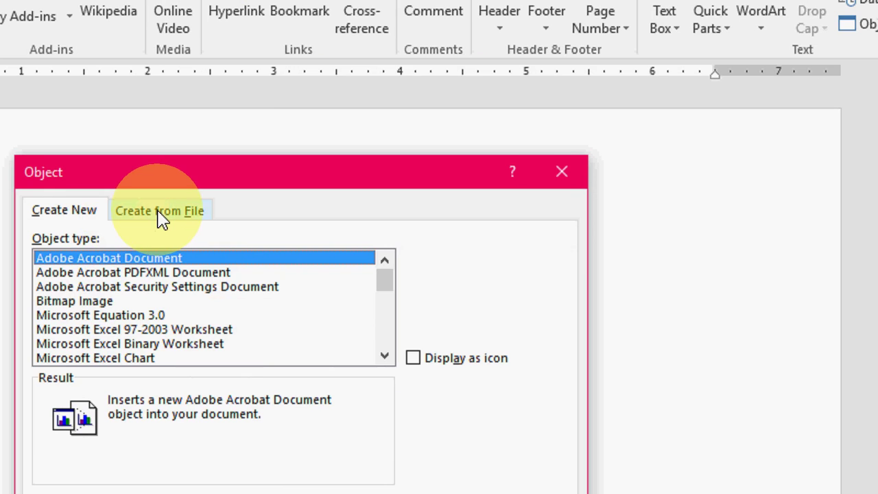
{"action": "left_click", "coordinate": [165, 212]}
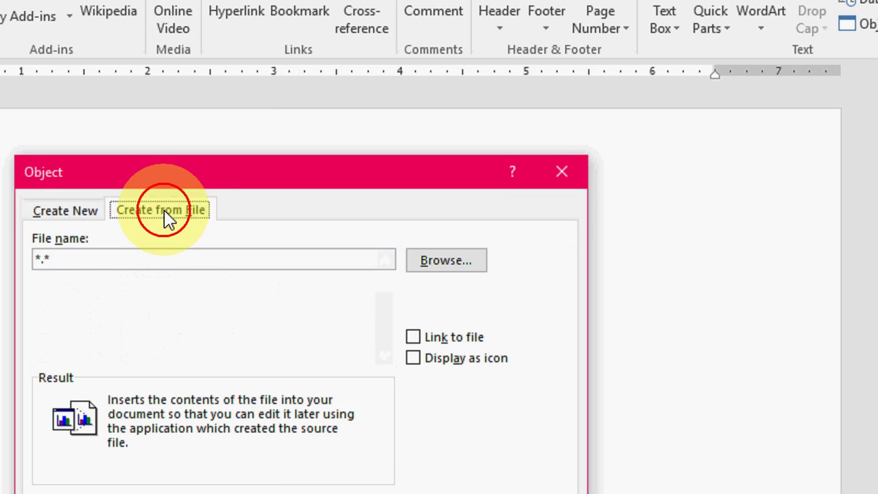
{"action": "left_click", "coordinate": [448, 264]}
{"action": "left_click", "coordinate": [144, 345]}
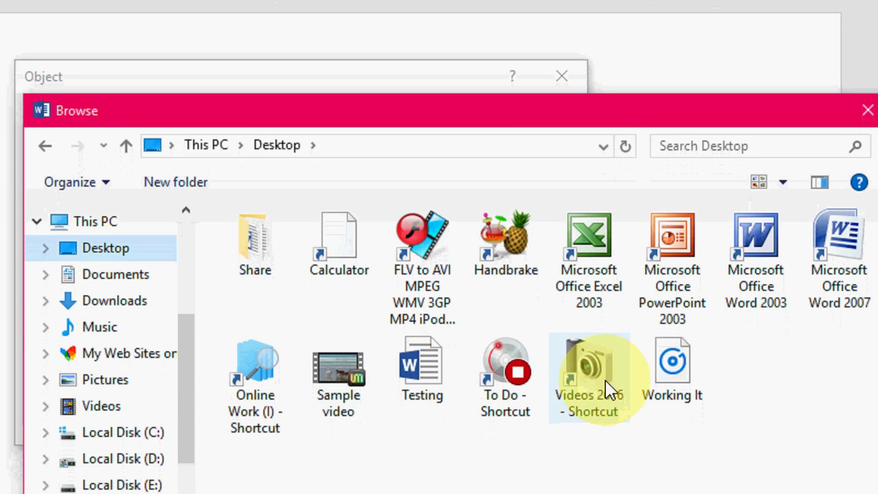
{"action": "left_click", "coordinate": [694, 376]}
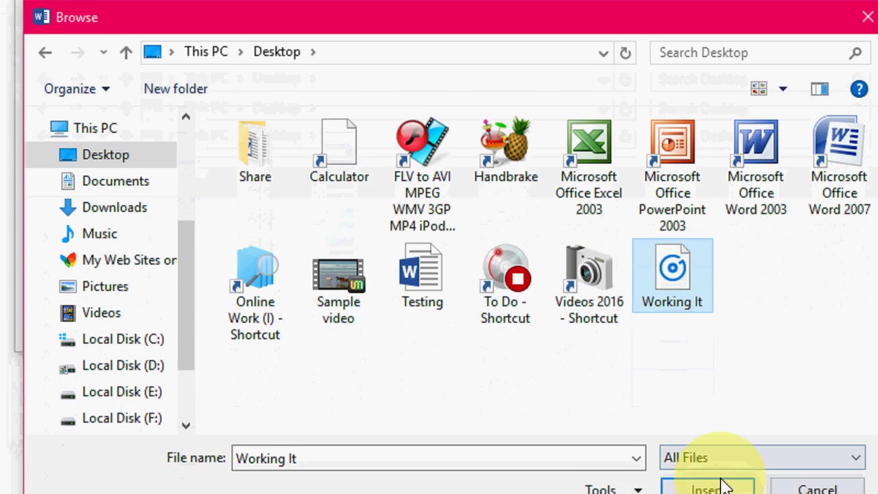
{"action": "left_click", "coordinate": [719, 488]}
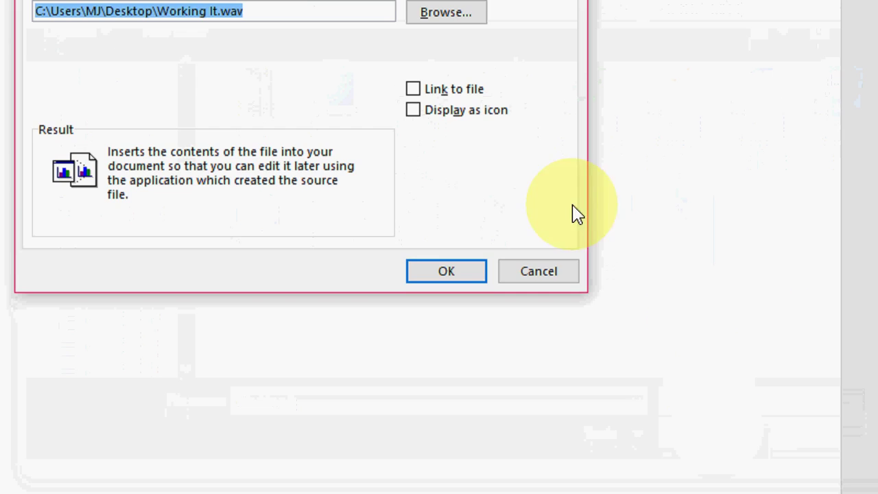
{"action": "left_click", "coordinate": [436, 305]}
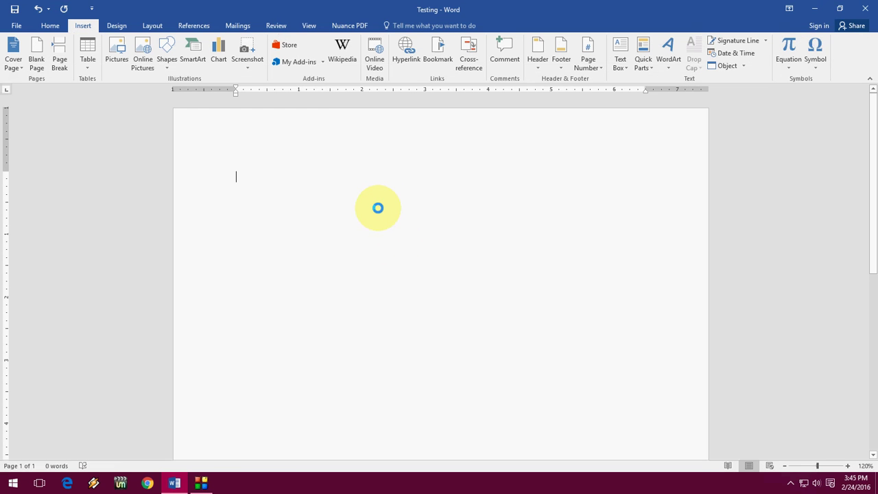
{"action": "key", "text": "alt"}
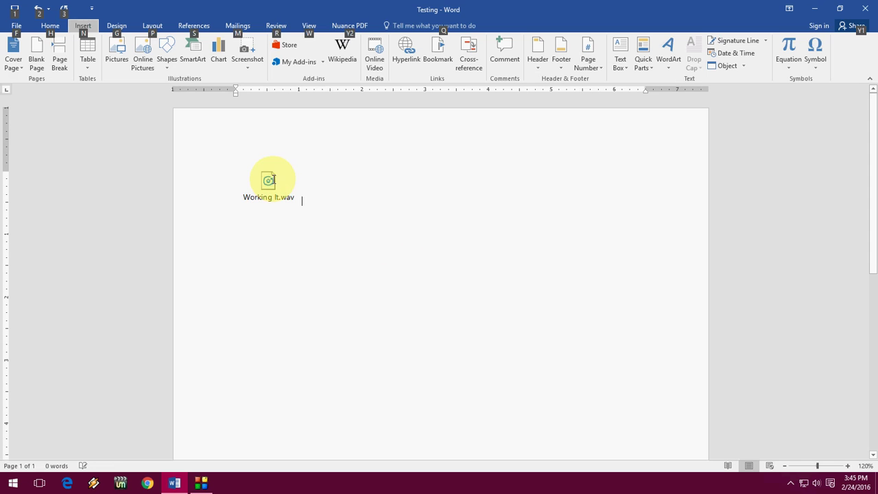
{"action": "left_click", "coordinate": [336, 184]}
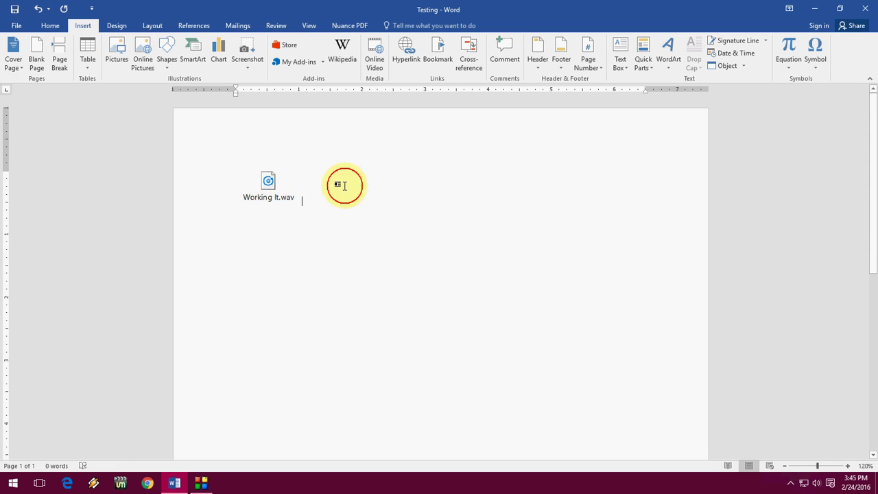
Open the embedded Working It.wav object to test its playback, and close the music player.
{"action": "left_click", "coordinate": [264, 176]}
{"action": "double_click", "coordinate": [264, 177]}
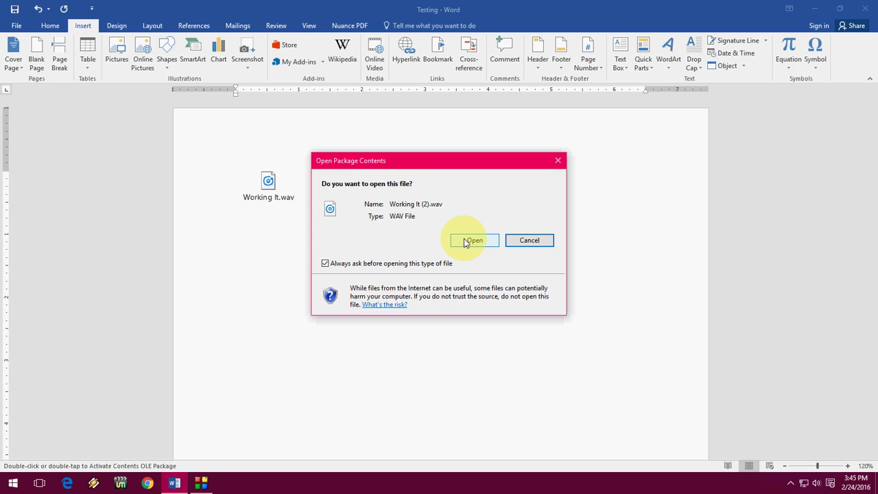
{"action": "left_click", "coordinate": [466, 241]}
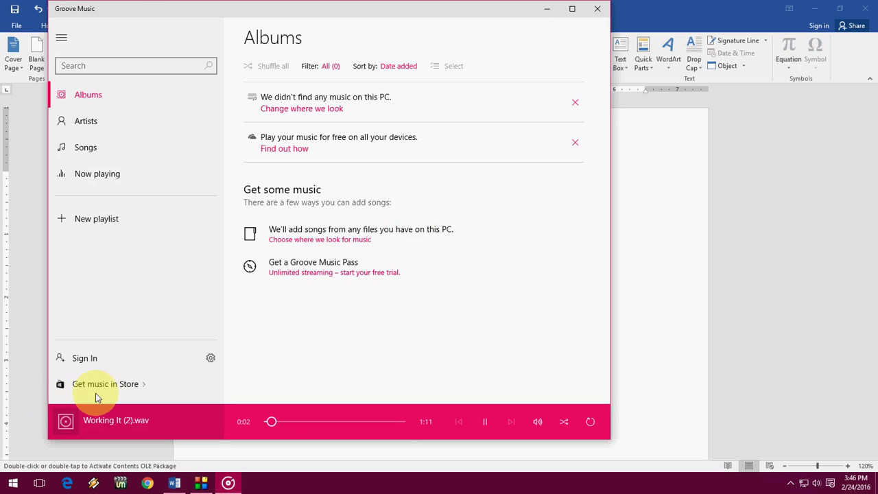
{"action": "left_click", "coordinate": [597, 9]}
Insert Sample video.mp4 from the desktop beside the audio object, linked to the file and displayed as an icon.
{"action": "left_click", "coordinate": [330, 186]}
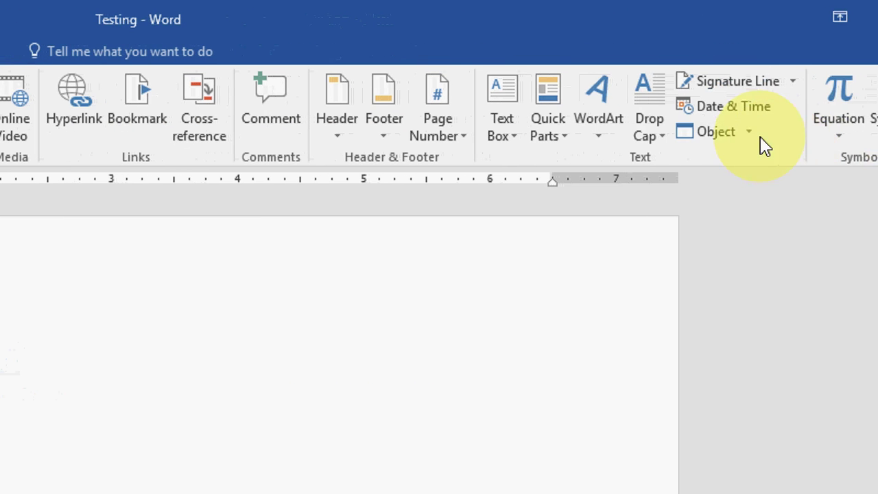
{"action": "left_click", "coordinate": [749, 132]}
{"action": "left_click", "coordinate": [730, 160]}
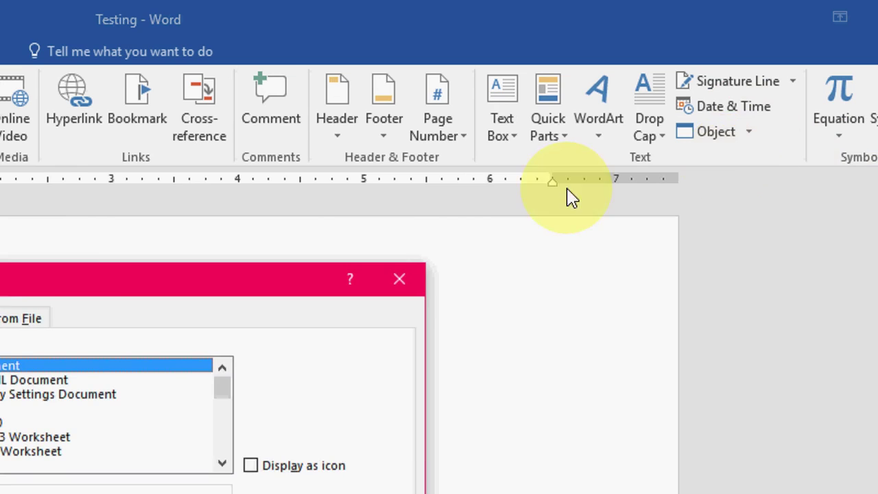
{"action": "left_click", "coordinate": [83, 319]}
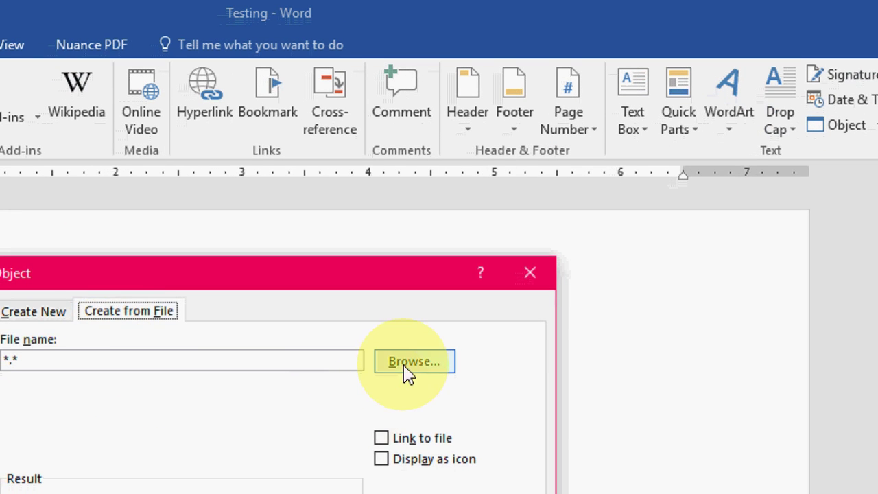
{"action": "left_click", "coordinate": [382, 370]}
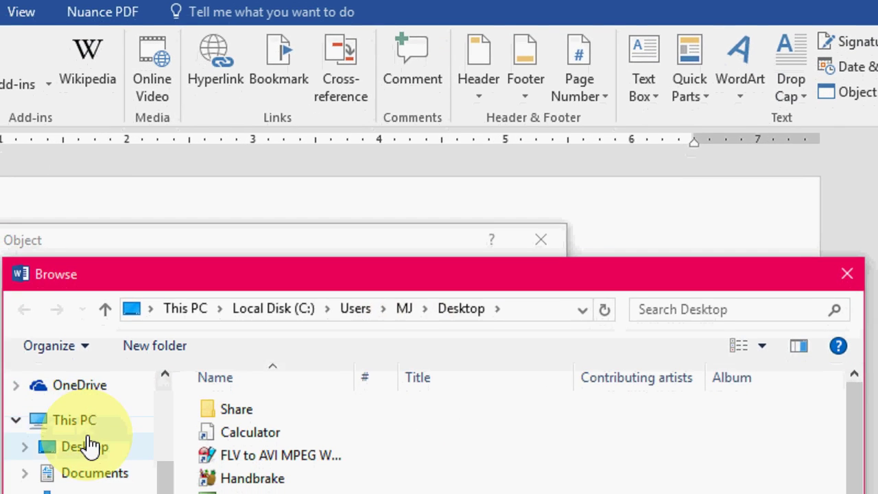
{"action": "left_click", "coordinate": [117, 484]}
{"action": "left_click", "coordinate": [326, 493]}
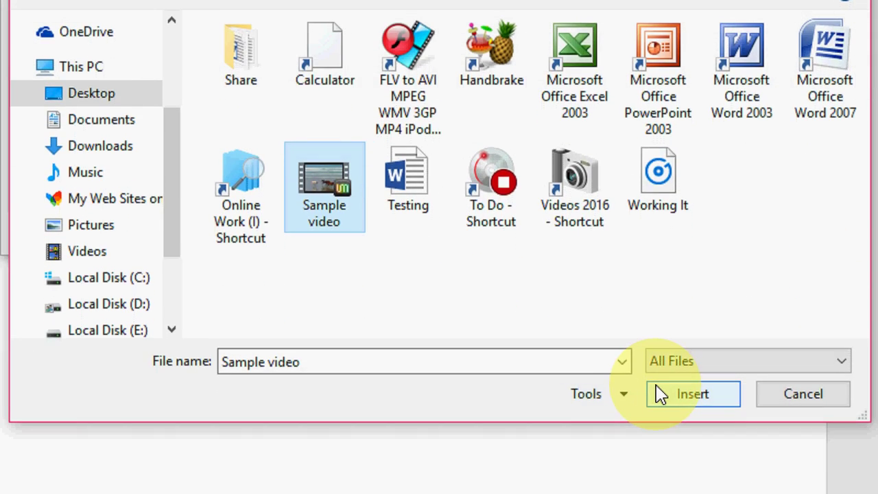
{"action": "left_click", "coordinate": [662, 444]}
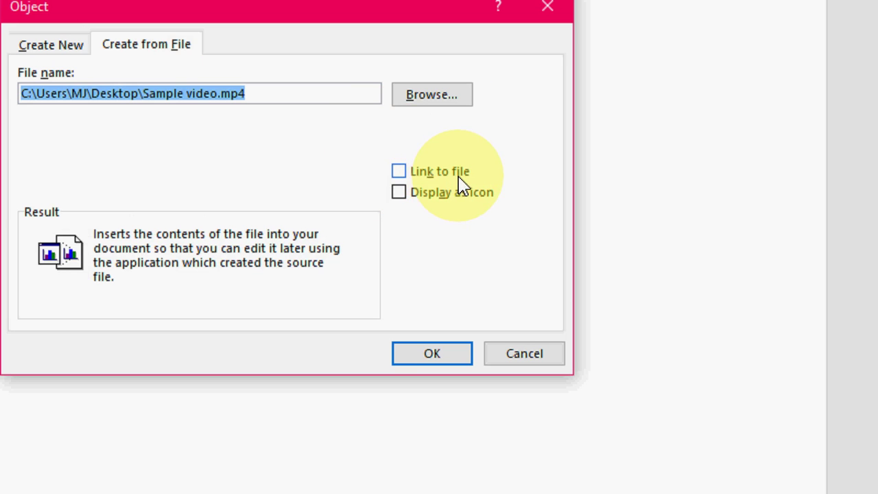
{"action": "left_click", "coordinate": [430, 175]}
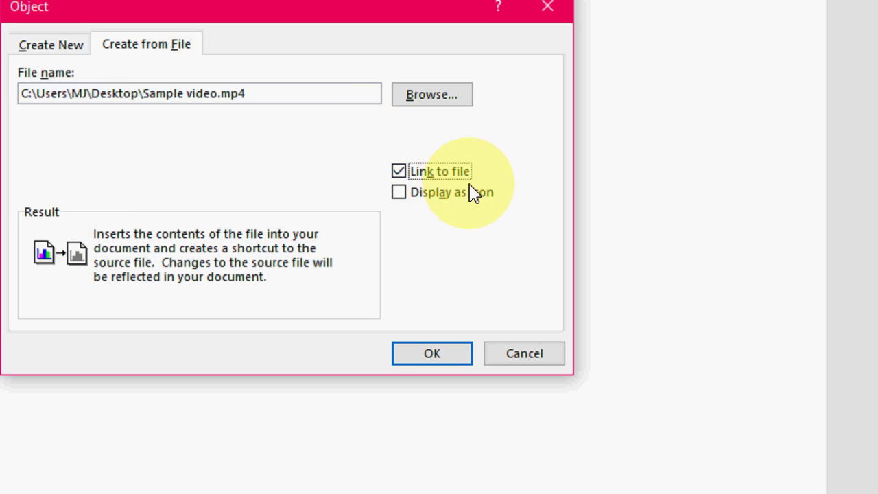
{"action": "left_click", "coordinate": [433, 197]}
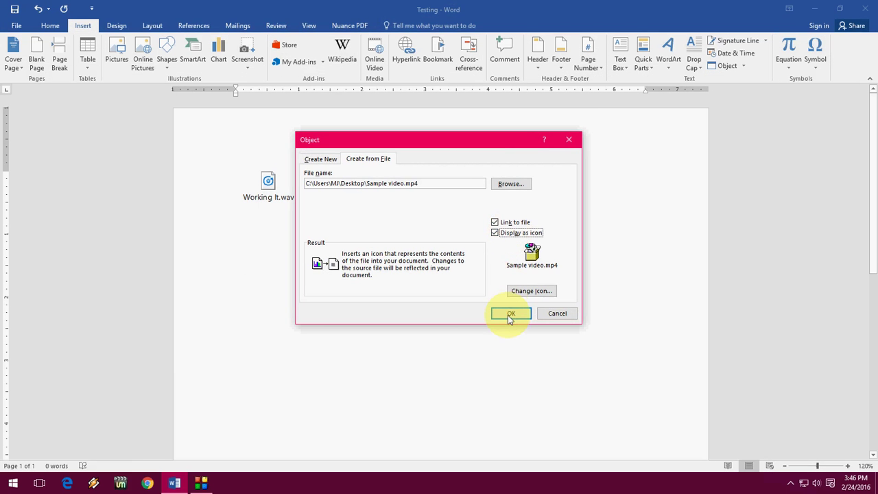
{"action": "left_click", "coordinate": [431, 353]}
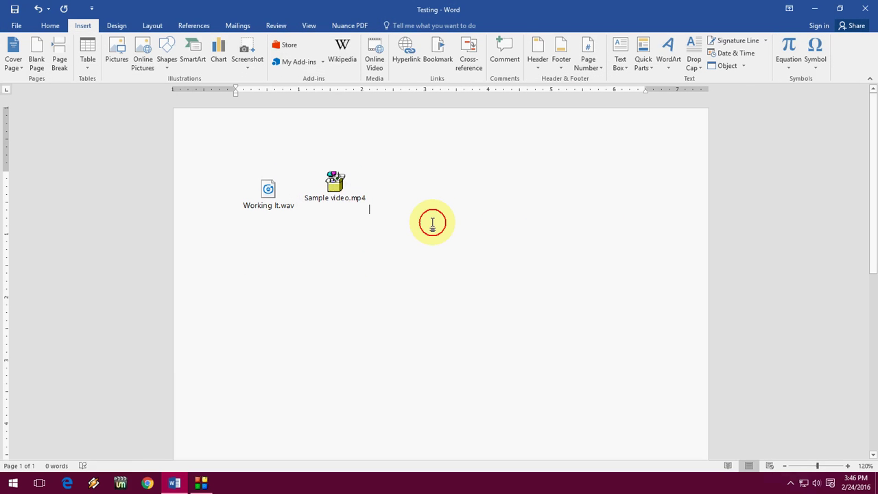
Open the Sample video.mp4 object to test its playback, fit the player window on screen, and close the player.
{"action": "double_click", "coordinate": [335, 182]}
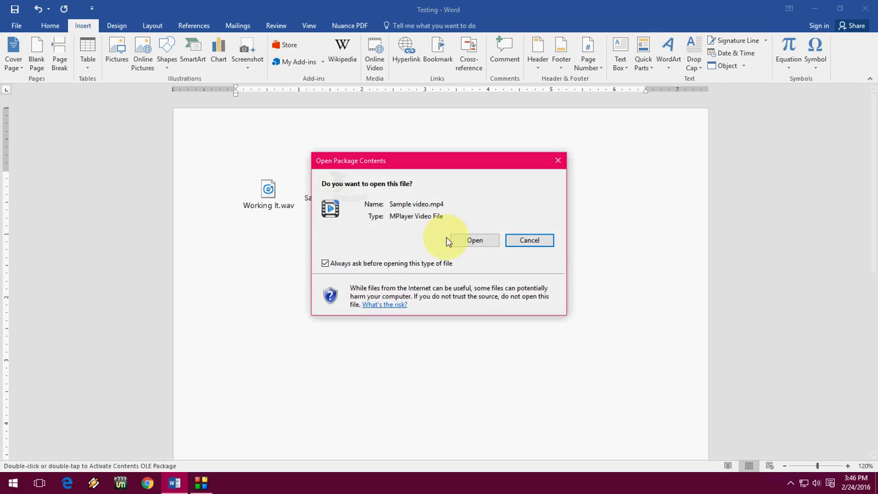
{"action": "left_click", "coordinate": [469, 239]}
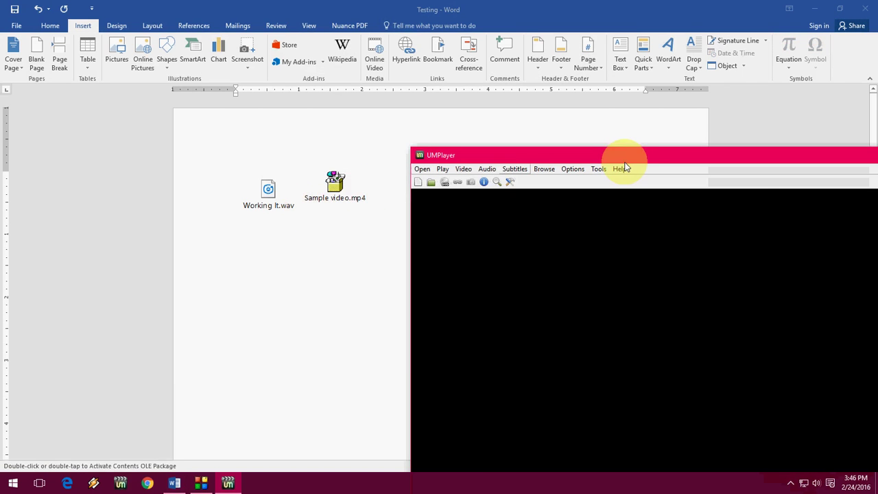
{"action": "left_click_drag", "start_coordinate": [647, 157], "coordinate": [441, 114]}
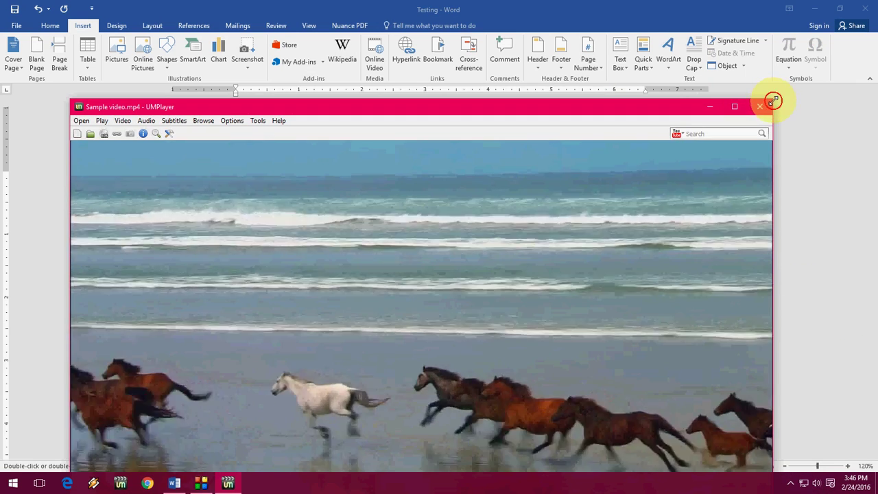
{"action": "left_click_drag", "start_coordinate": [773, 101], "coordinate": [617, 189]}
{"action": "left_click_drag", "start_coordinate": [488, 203], "coordinate": [594, 96]}
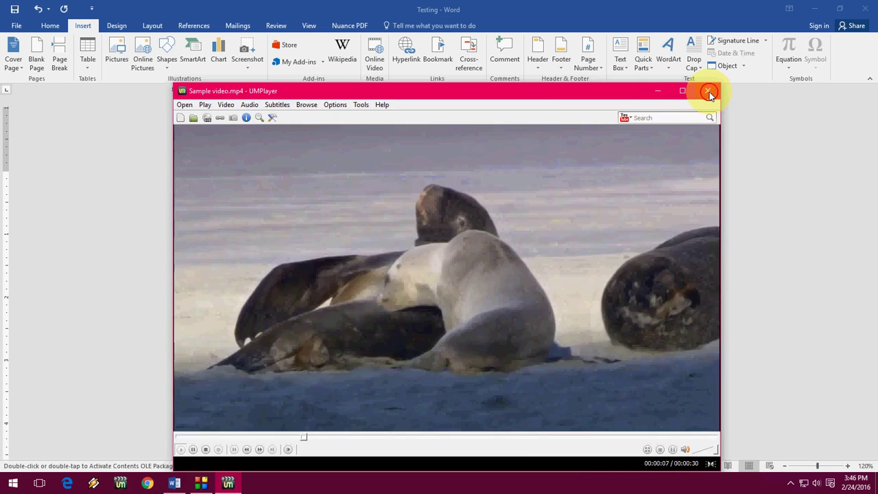
{"action": "left_click", "coordinate": [709, 92]}
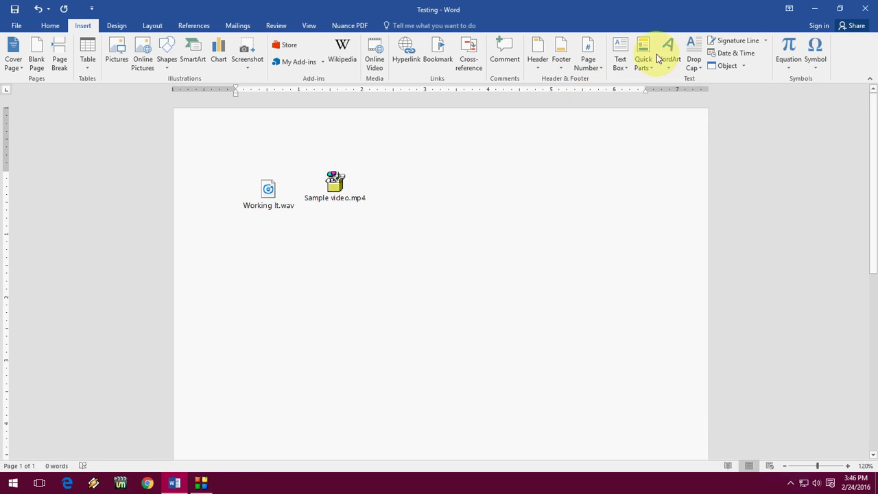
Check the size of the Testing file in its properties on the desktop and return to the document in Word.
{"action": "left_click", "coordinate": [817, 9]}
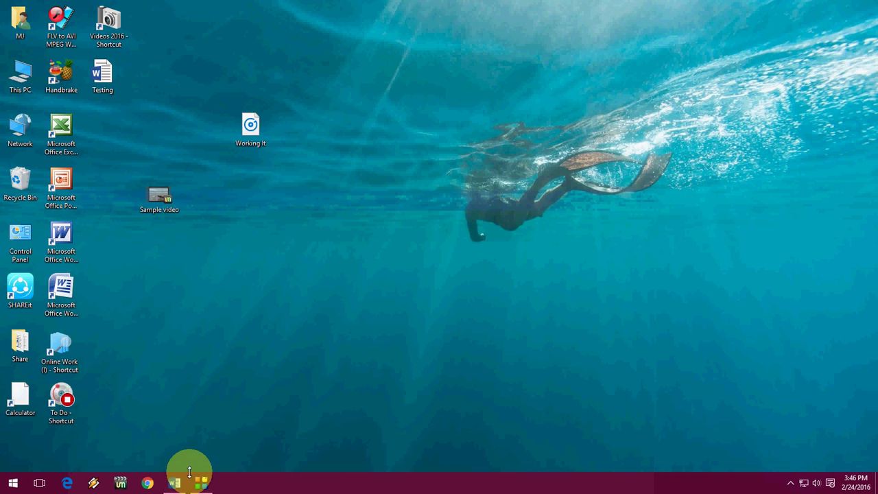
{"action": "left_click", "coordinate": [176, 481]}
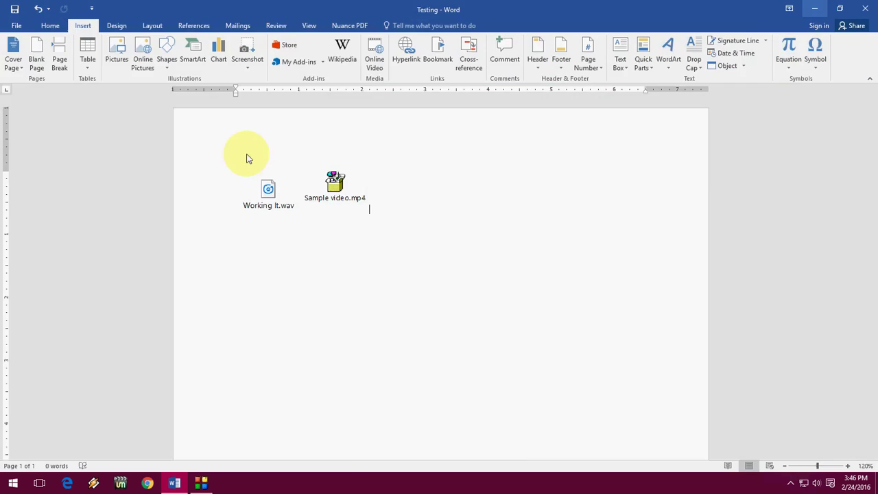
{"action": "key", "text": "super+d"}
{"action": "right_click", "coordinate": [109, 85]}
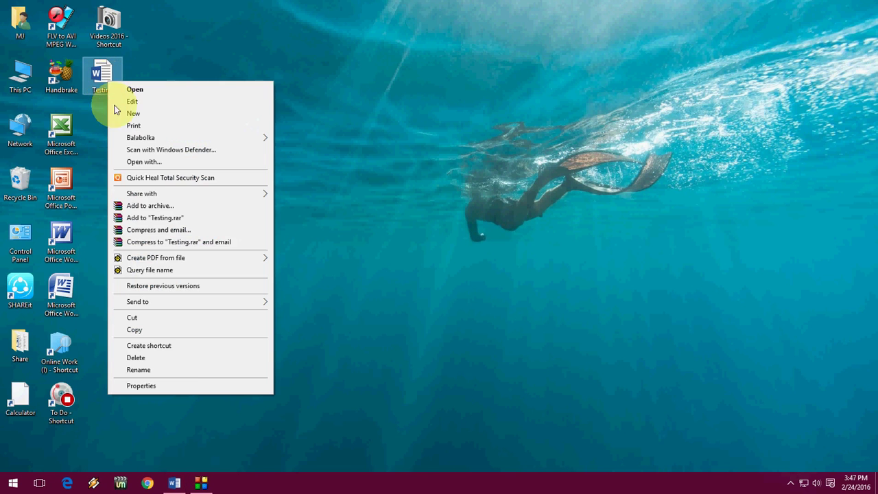
{"action": "left_click", "coordinate": [179, 386]}
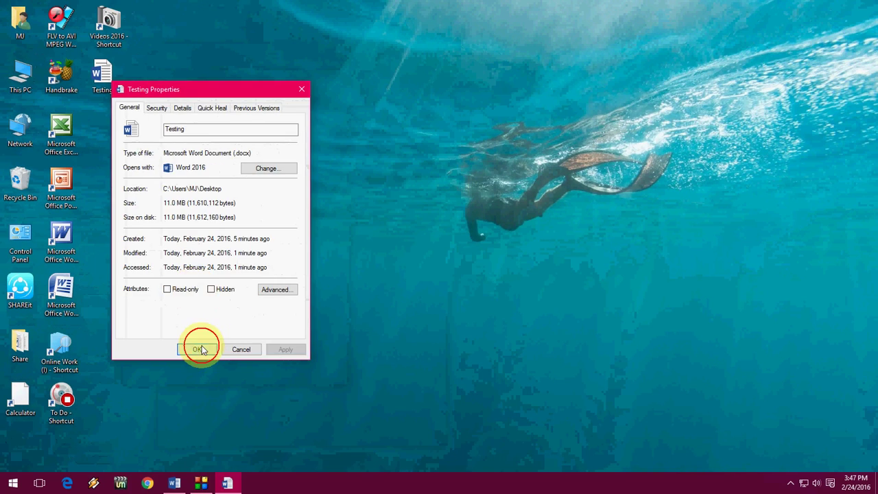
{"action": "left_click", "coordinate": [201, 347]}
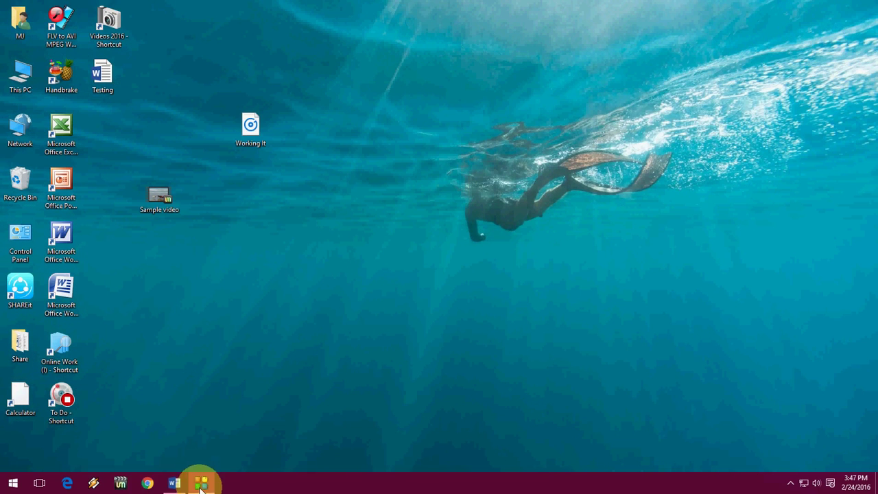
{"action": "left_click", "coordinate": [201, 485]}
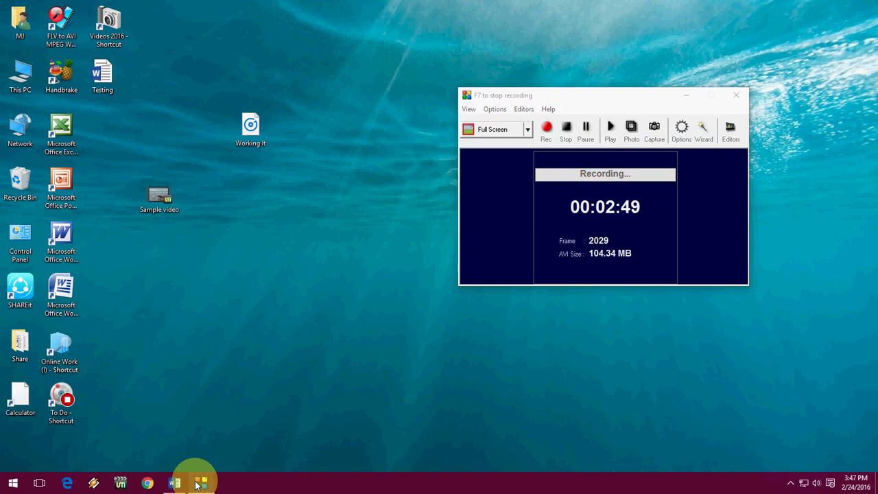
{"action": "left_click", "coordinate": [174, 485]}
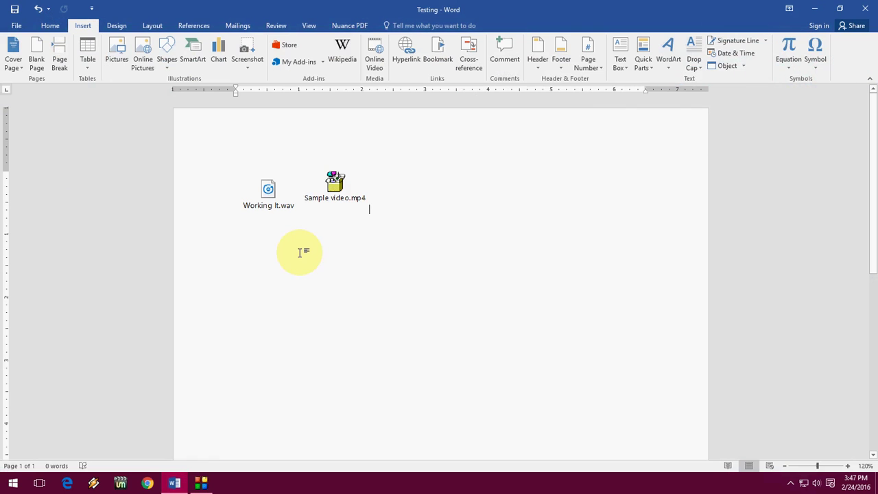